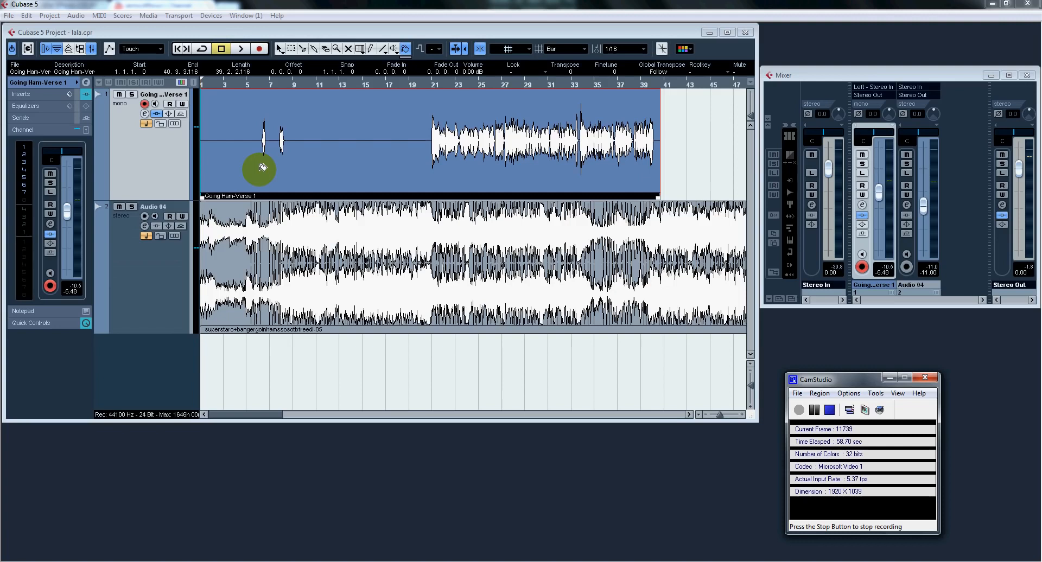
Step: Show the insert effects of the Going Ham-Verse 1 track and review its DeNoiser settings
click(145, 156)
click(33, 95)
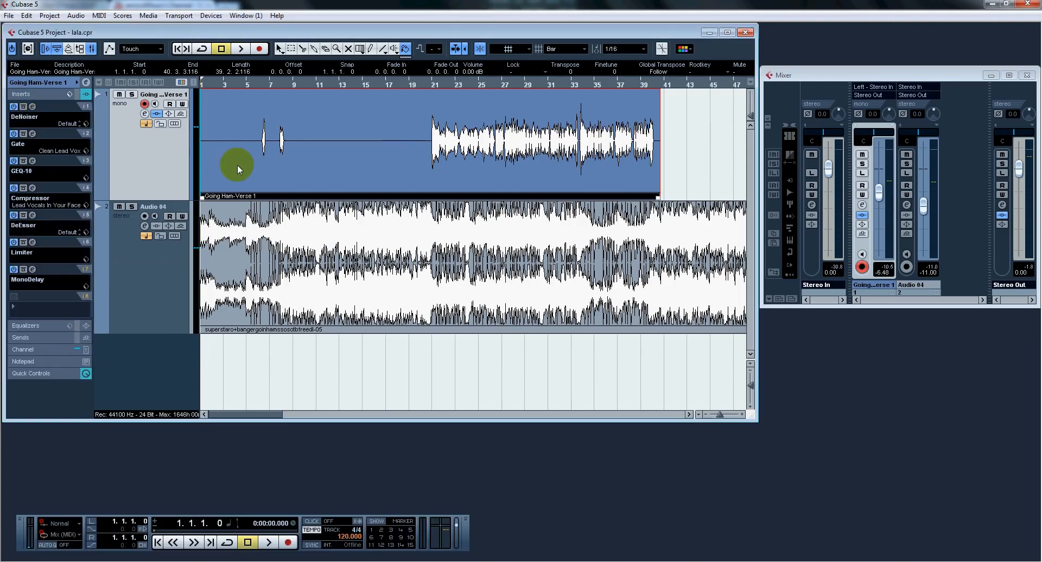
click(32, 107)
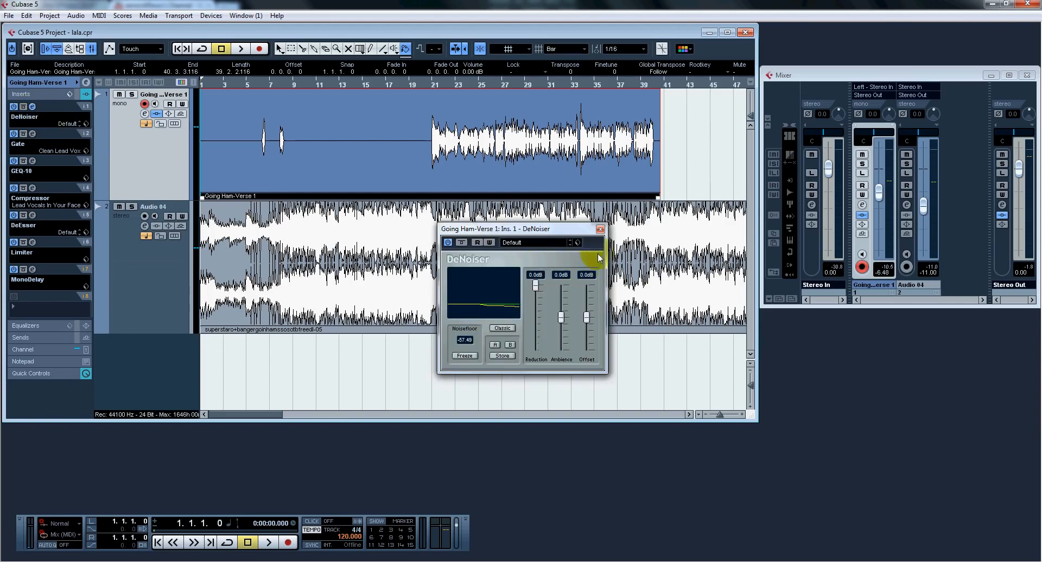
click(601, 230)
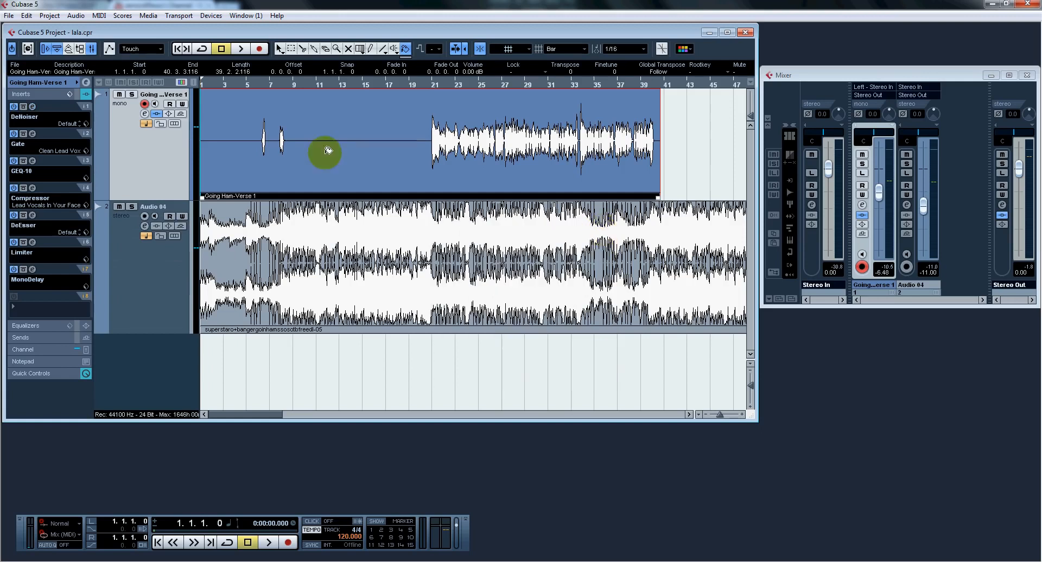
Step: Review the Gate settings and the GEQ-10 equalizer bands on the vocal track
click(32, 134)
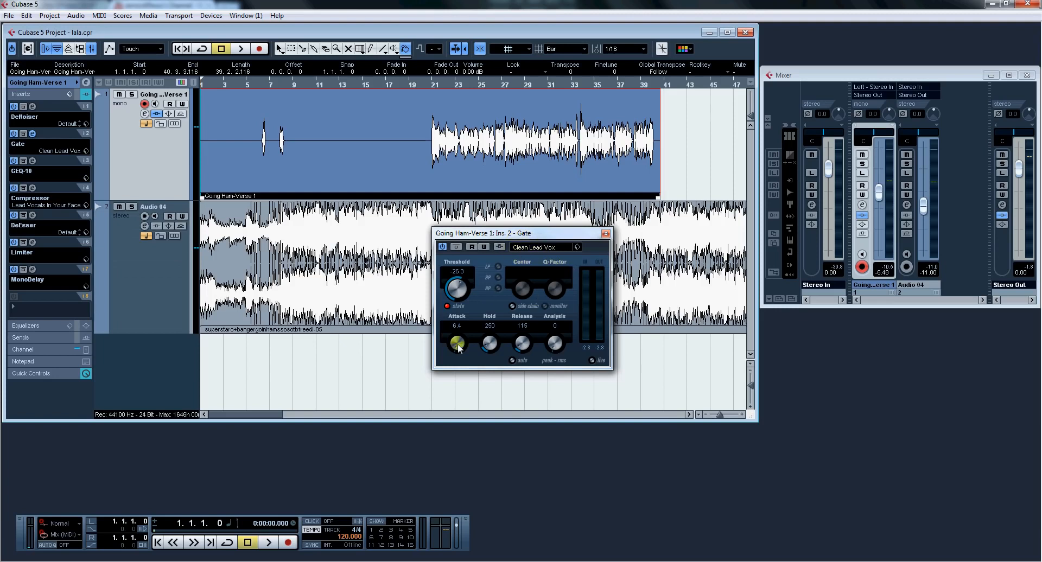
click(606, 234)
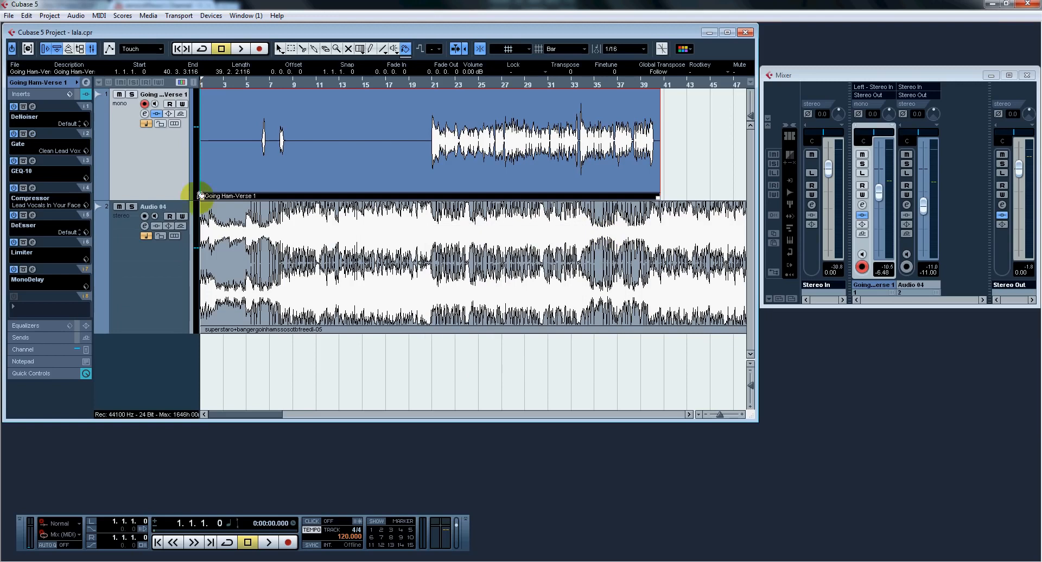
click(32, 161)
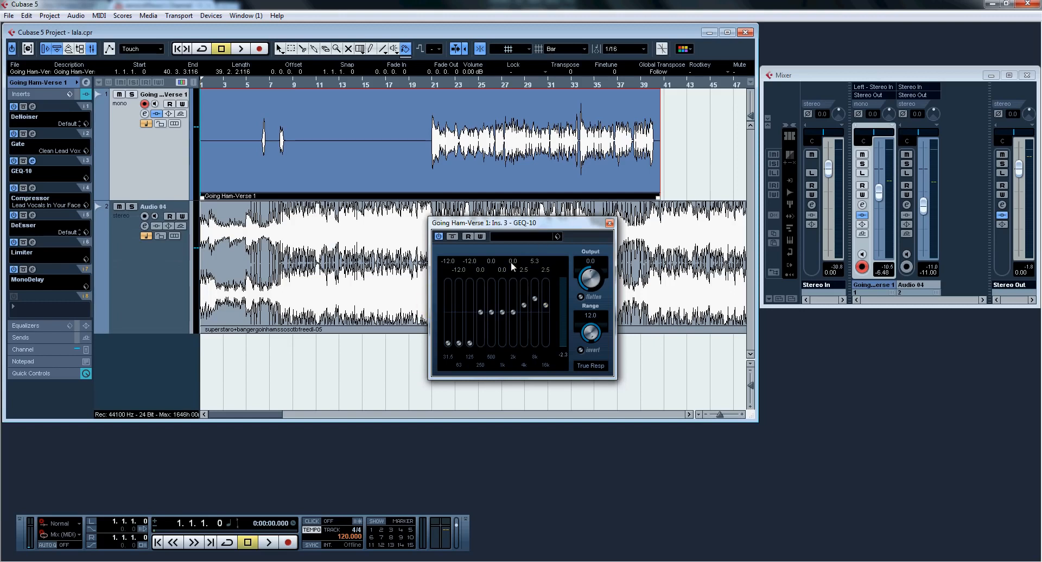
click(609, 223)
Step: Review the vocal track's Compressor preset, threshold and ratio settings
click(37, 198)
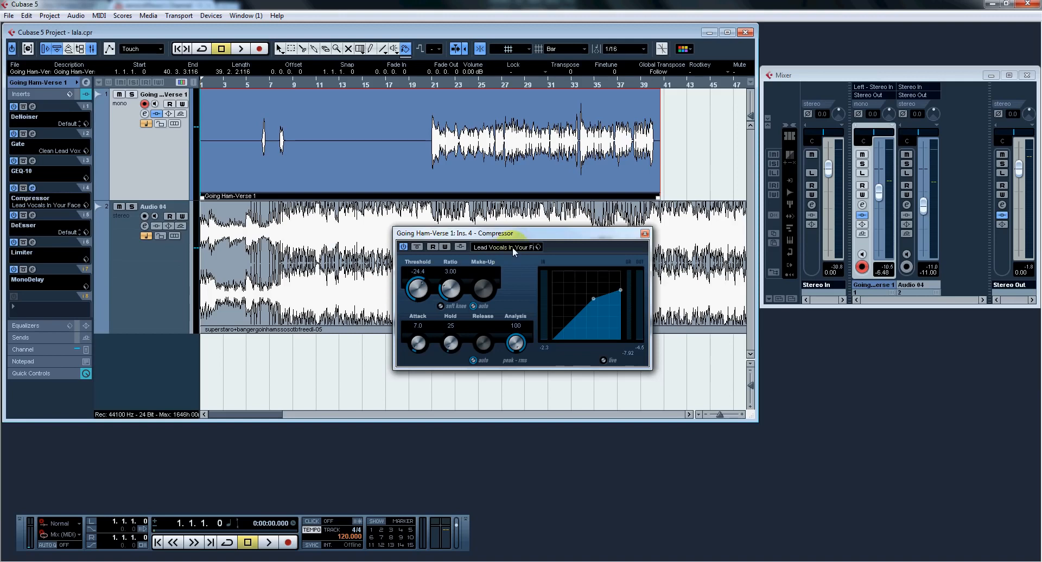
click(451, 272)
click(645, 233)
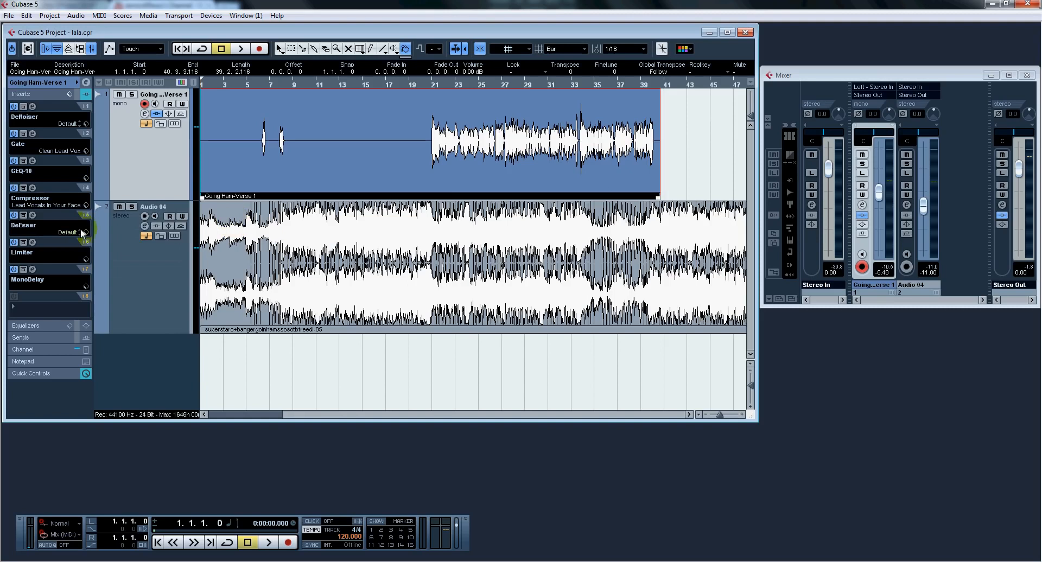
Step: Inspect the vocal track's DeEsser, including its S-Reduction, Auto Threshold and Male/Female settings
click(32, 215)
click(566, 264)
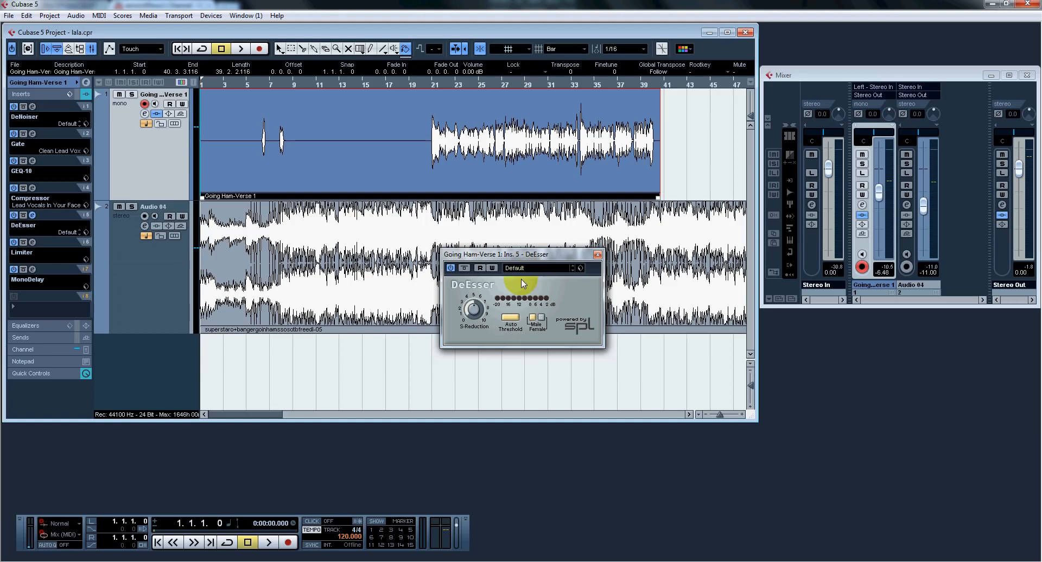
click(510, 319)
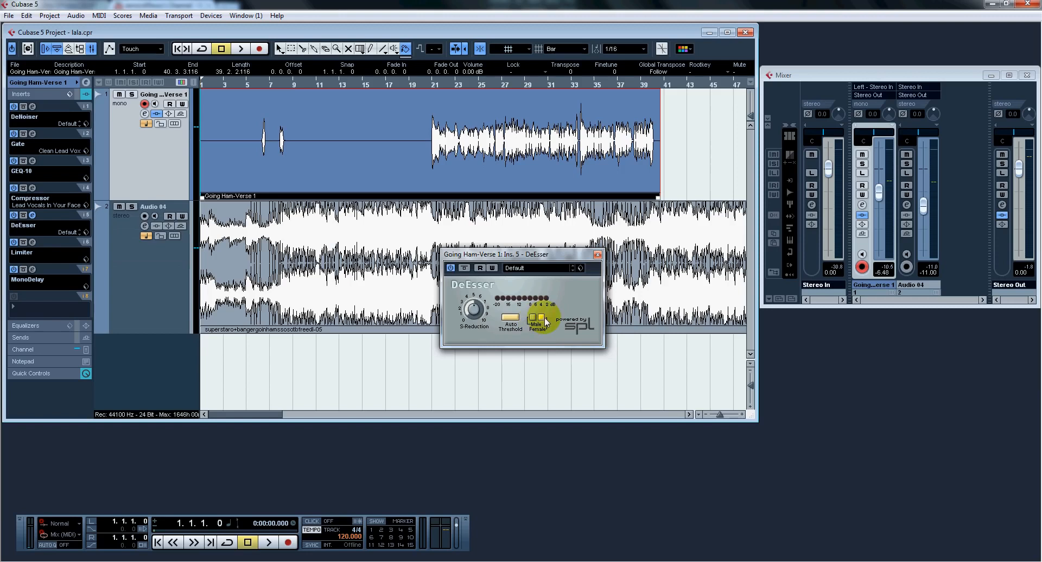
click(598, 254)
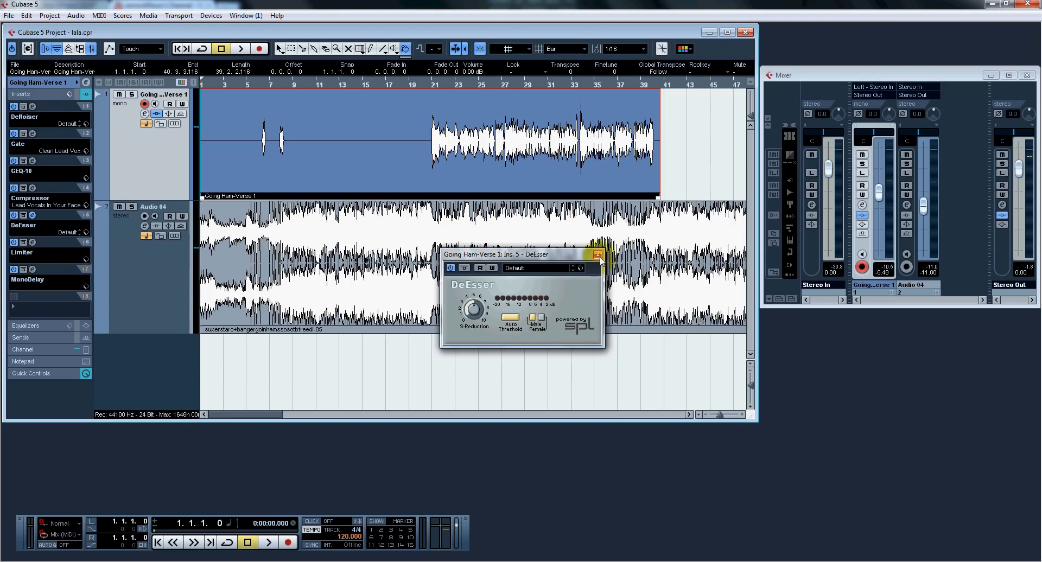
Step: Inspect the input, output and automatic release settings of the vocal track's Limiter
click(32, 242)
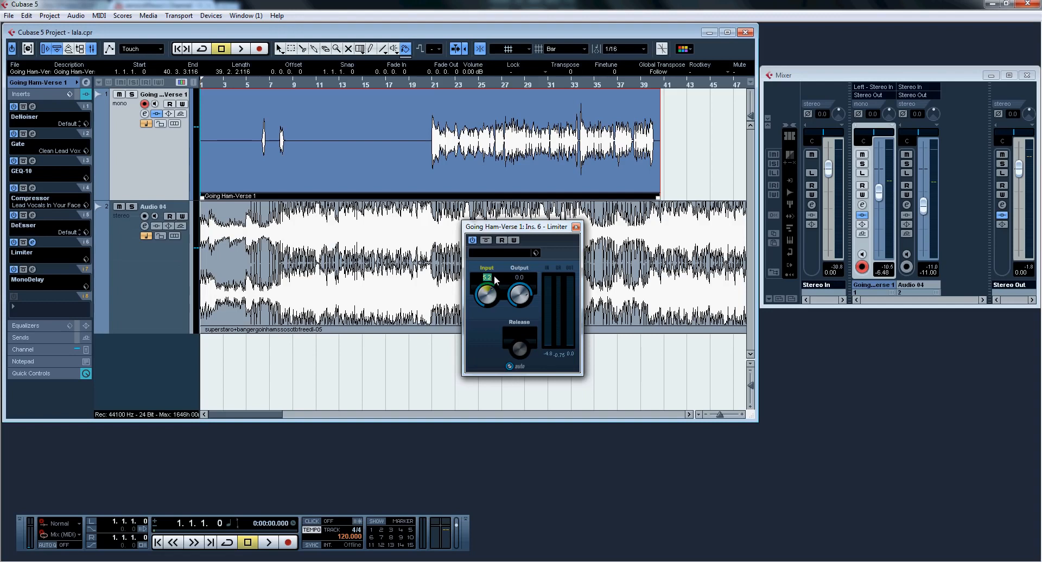
click(520, 277)
click(513, 367)
click(576, 229)
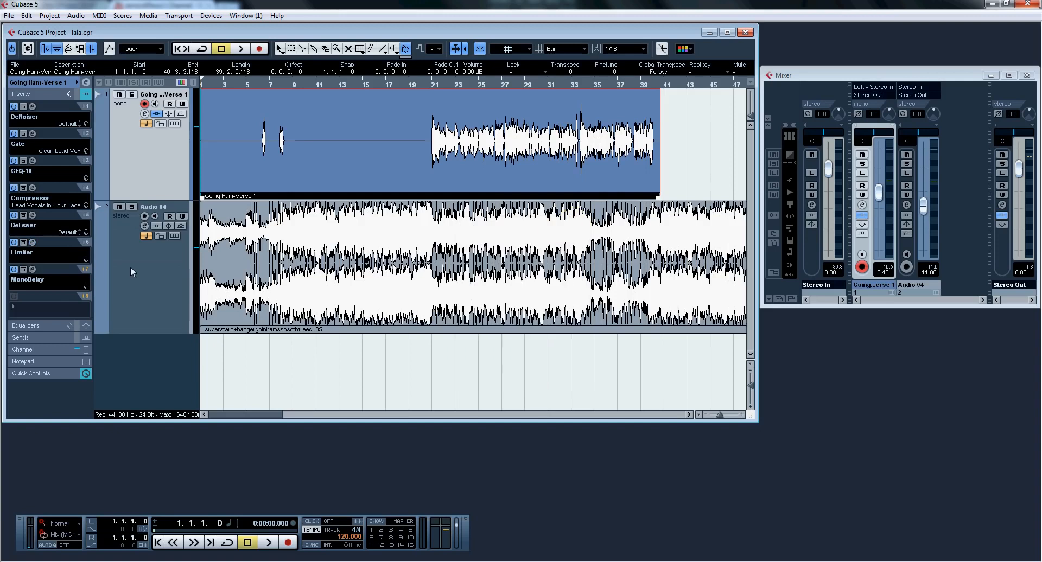
Step: Inspect the delay, feedback, filter and mix values of the vocal track's MonoDelay
click(32, 270)
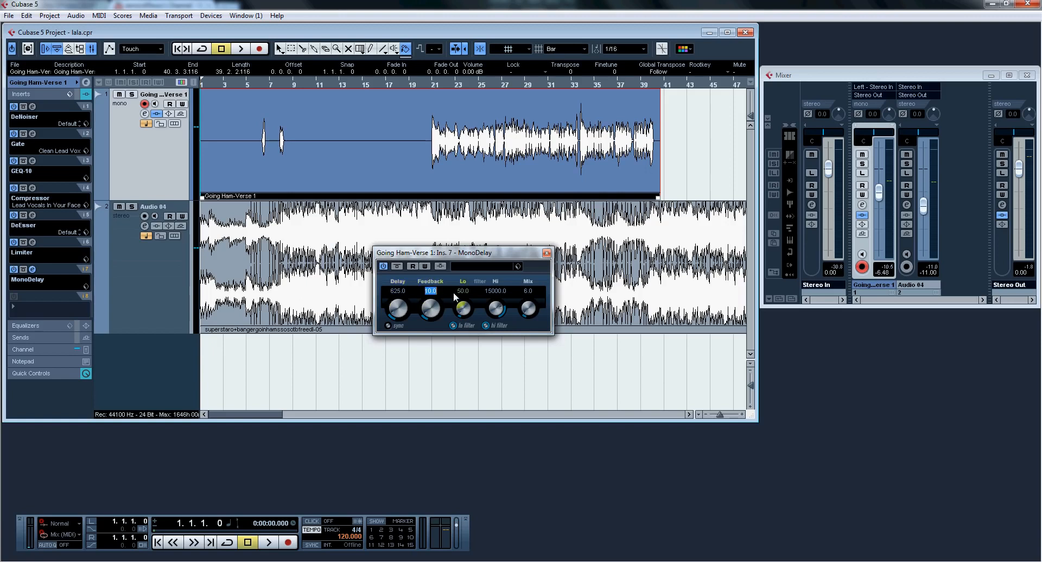
click(492, 292)
click(532, 293)
click(403, 295)
click(547, 253)
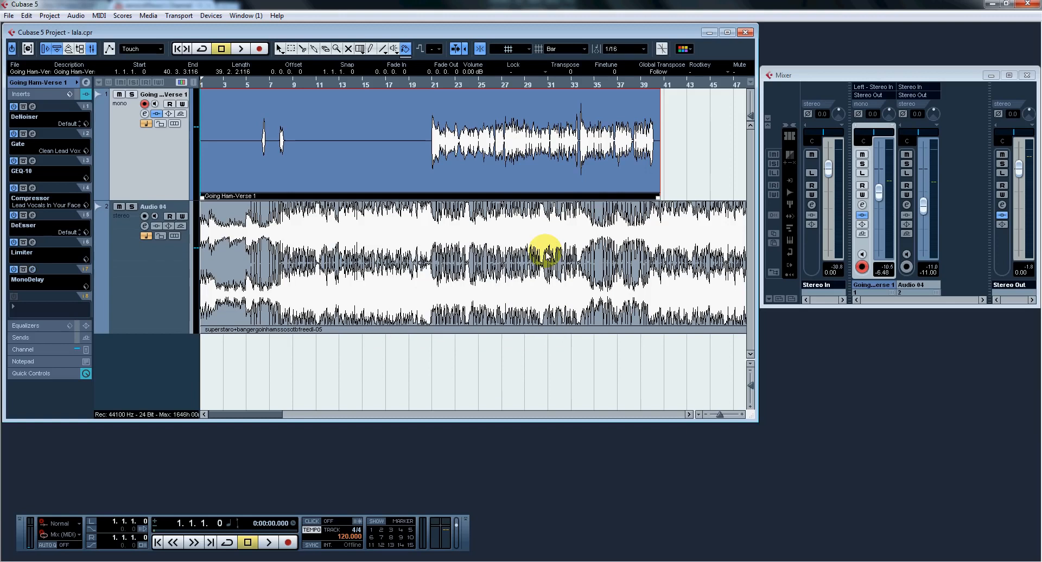
Step: View the channel level of the Audio 04 track, and return to the Going Ham-Verse 1 channel
click(161, 279)
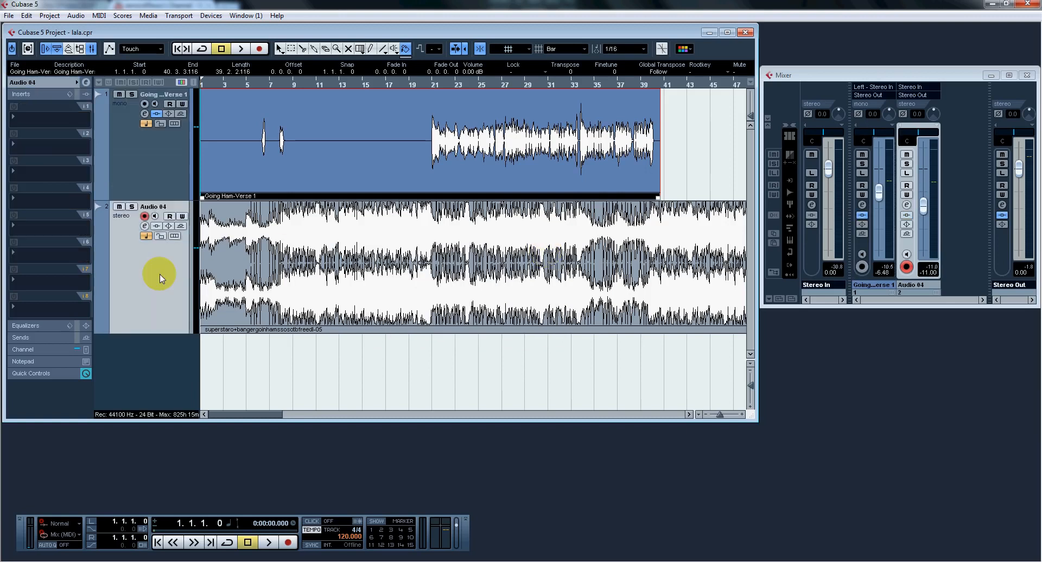
click(26, 350)
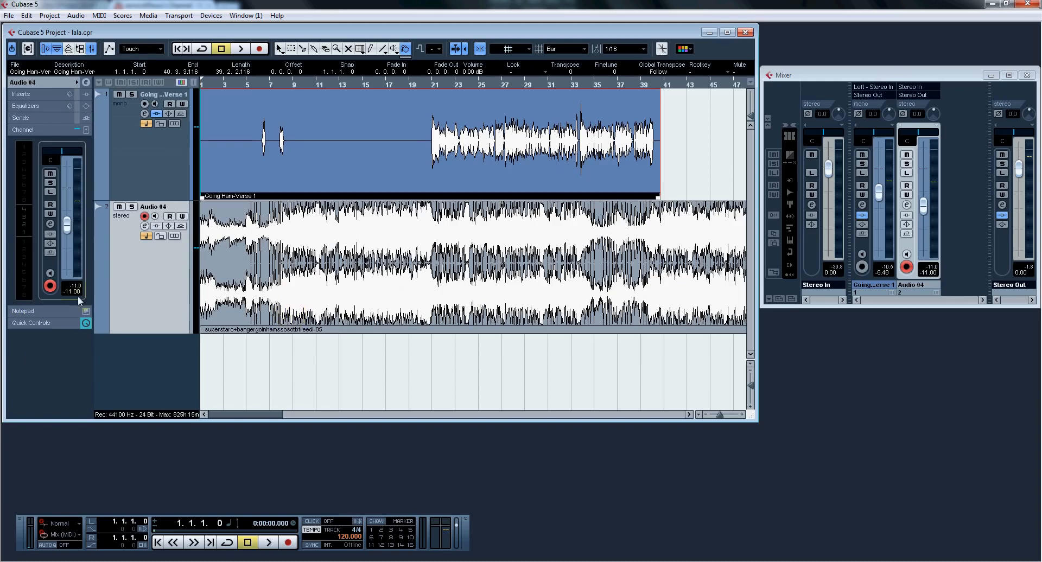
click(139, 174)
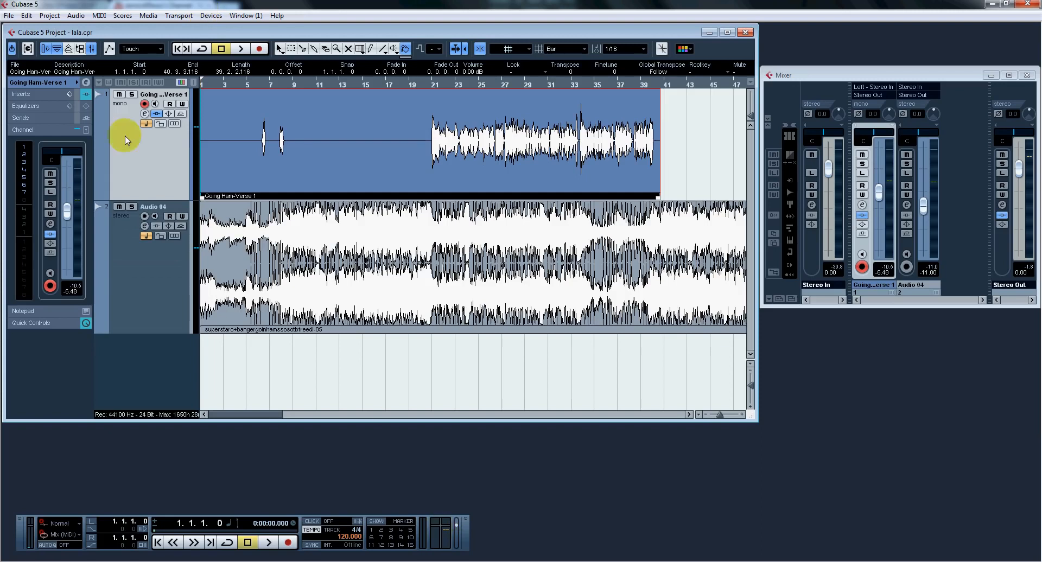
Step: Open the output channel settings of the Stereo Out channel in the mixer
click(206, 15)
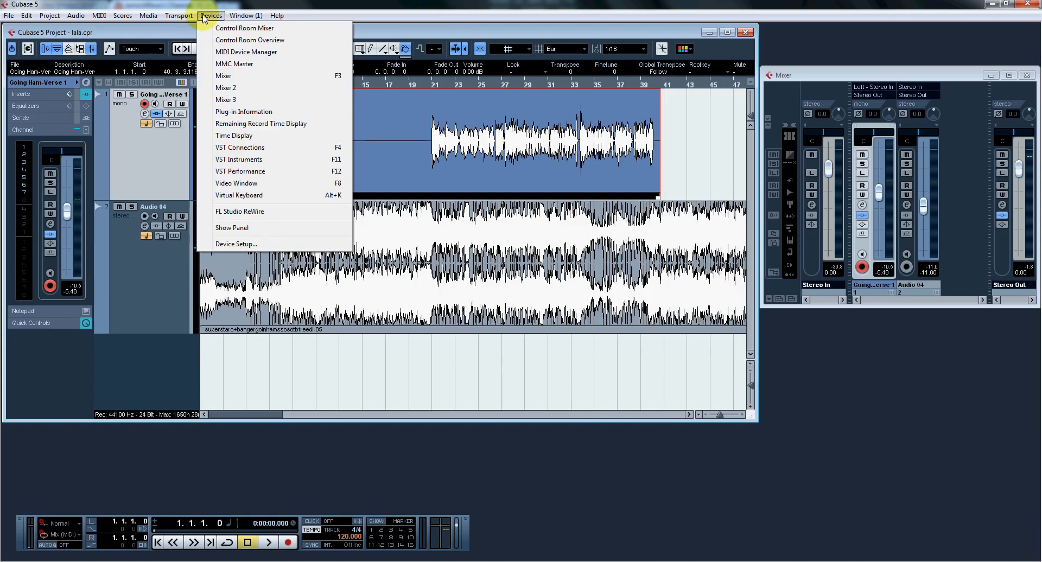
click(895, 86)
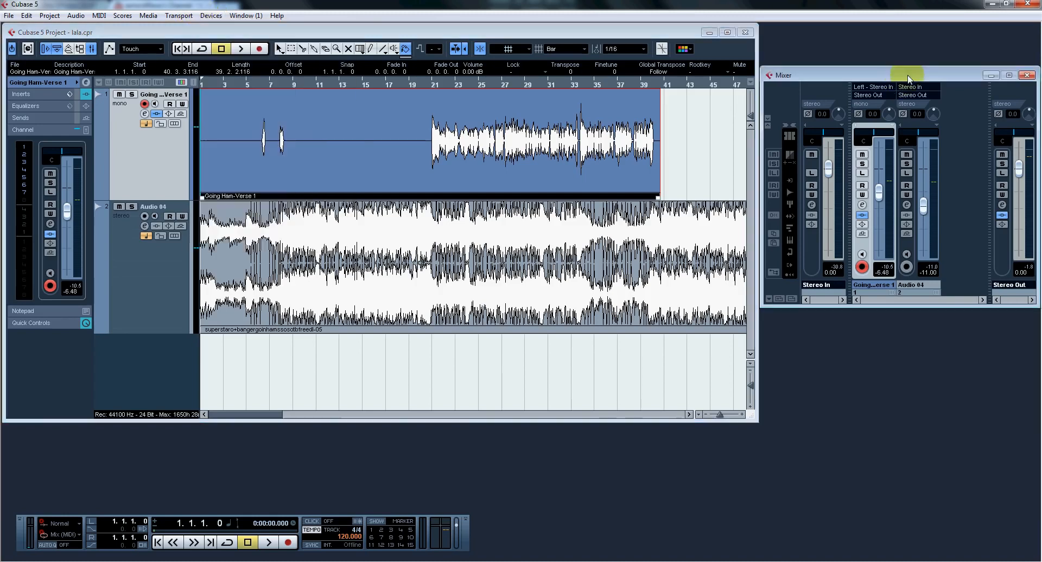
click(1003, 205)
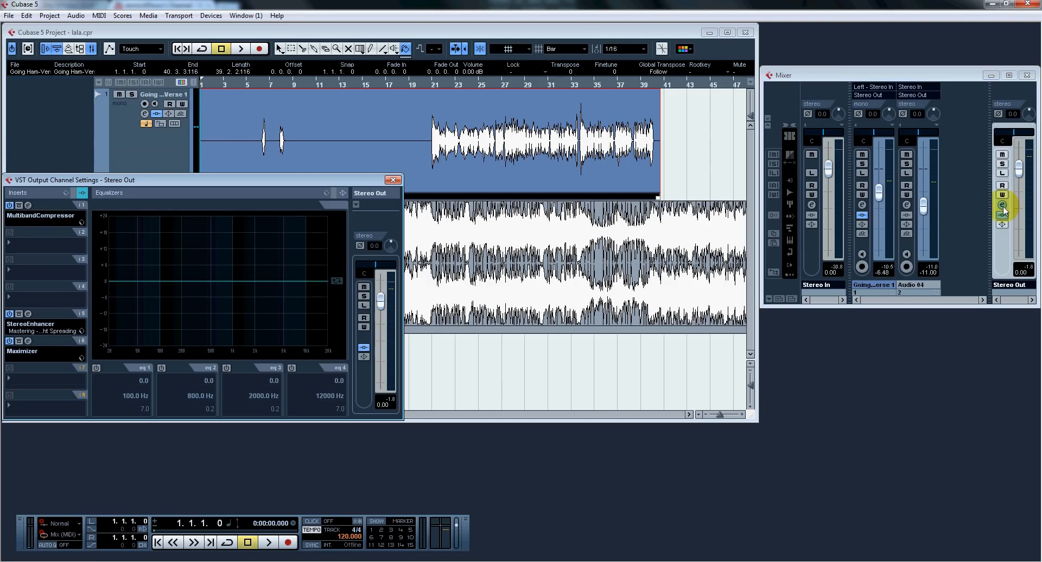
Step: Open the Stereo Out MultibandCompressor and review threshold, ratio and attack for its first two bands
click(45, 216)
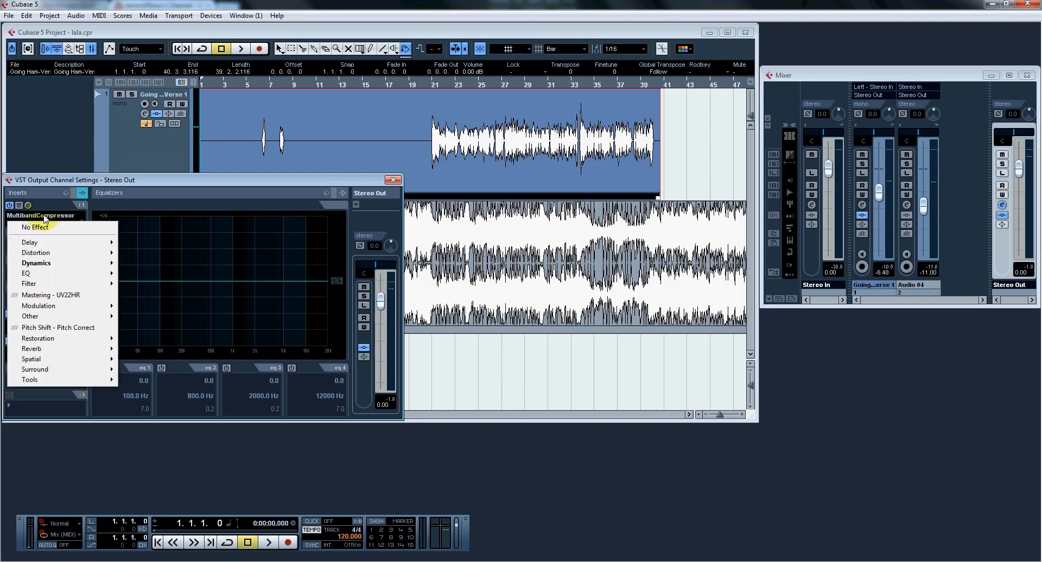
mouse_move(40, 265)
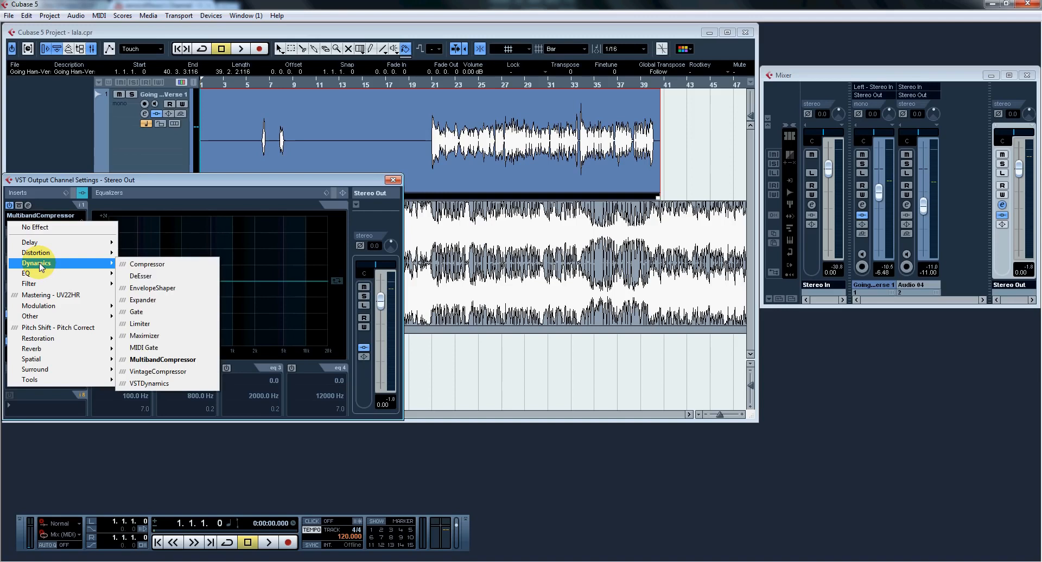
click(28, 205)
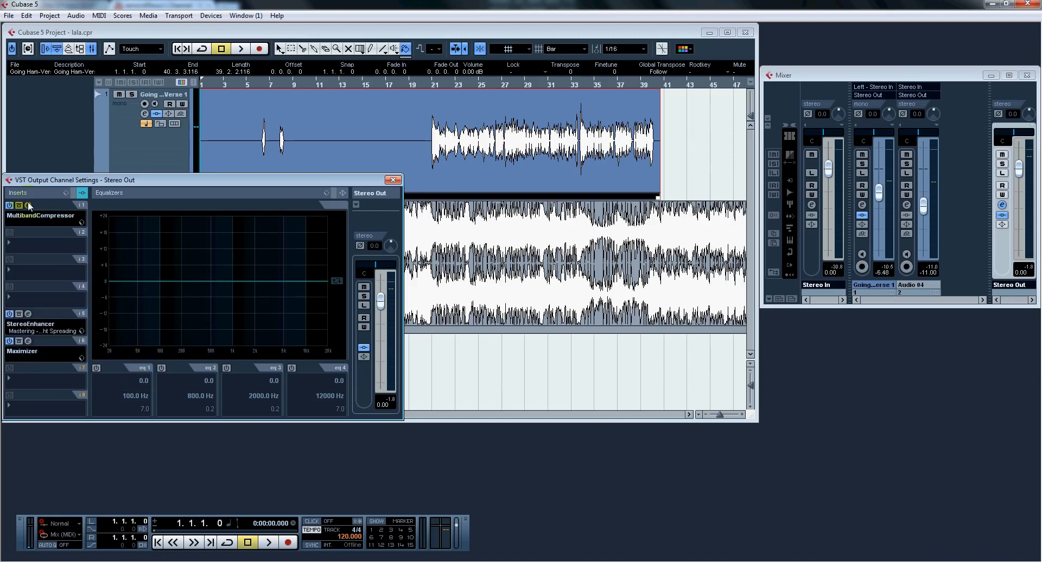
click(27, 205)
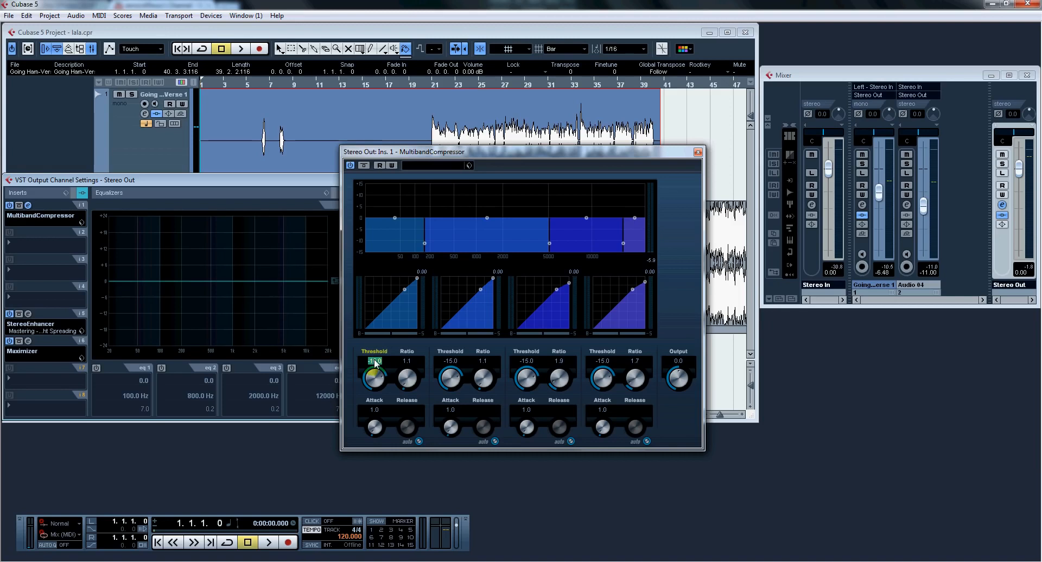
click(408, 362)
click(387, 410)
click(453, 360)
click(483, 361)
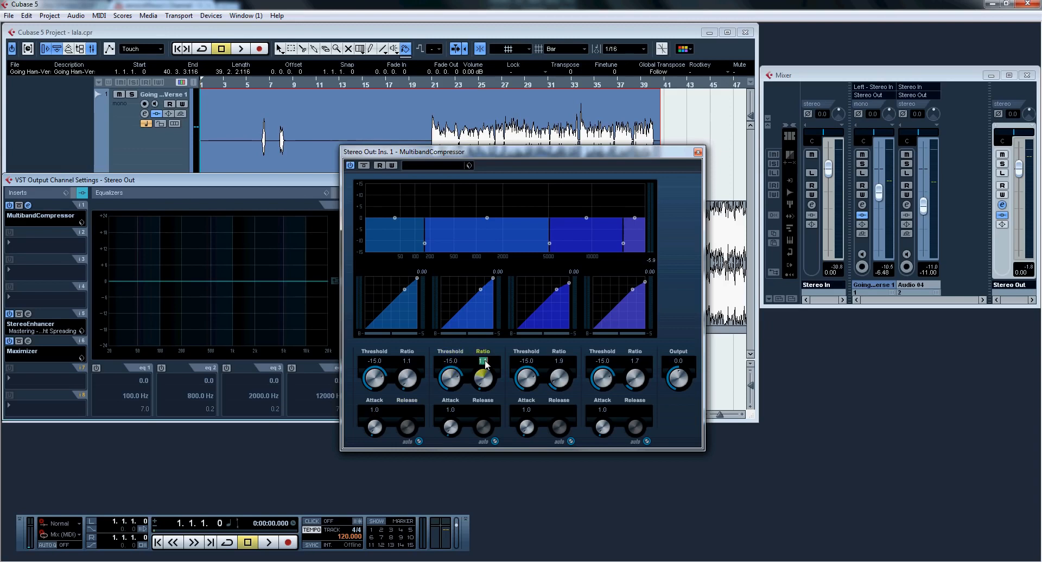
click(454, 410)
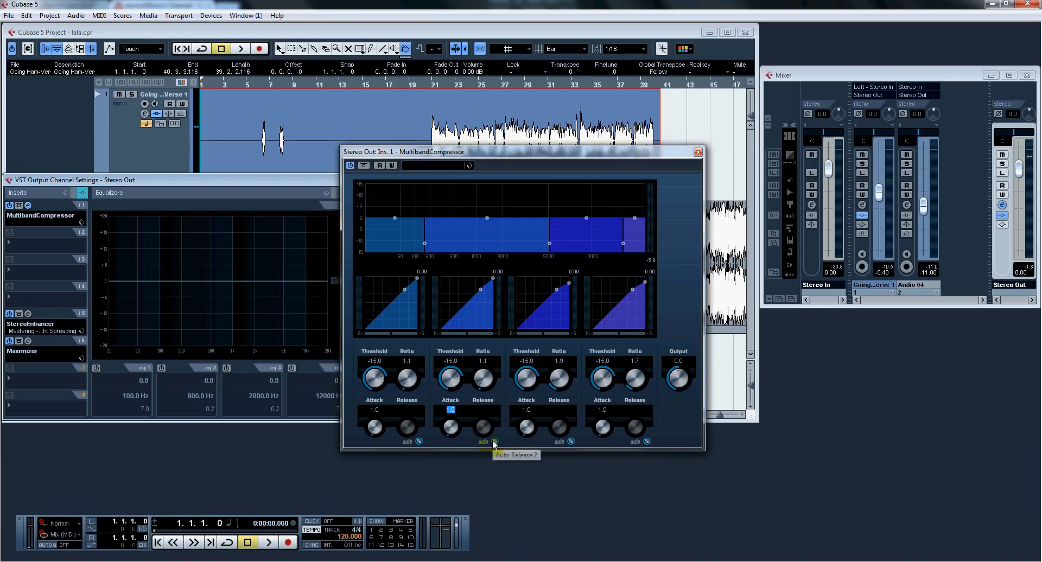
Step: Review threshold, ratio and attack for the MultibandCompressor's third and fourth bands, and close the effect
click(528, 361)
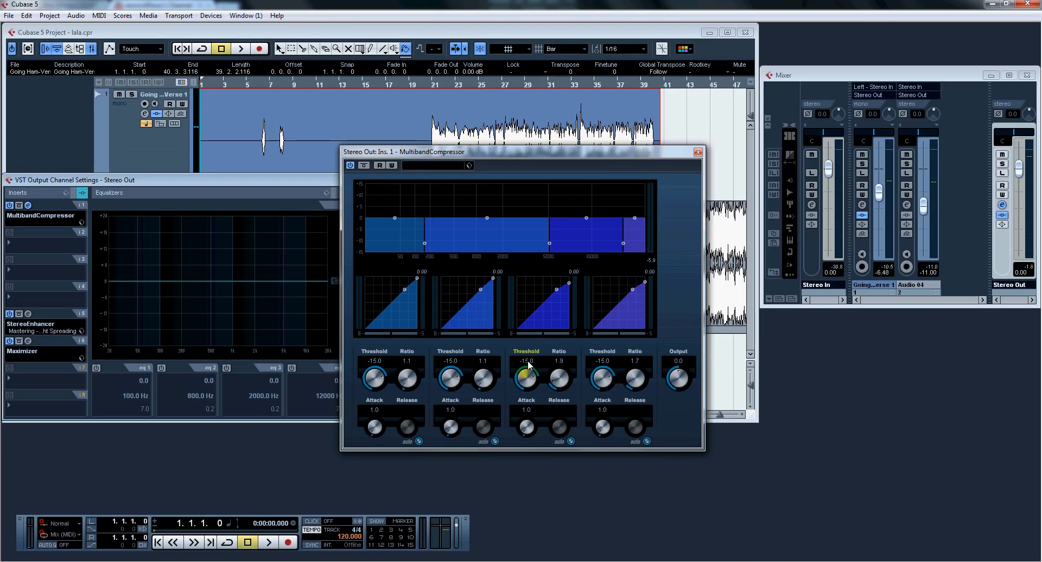
click(559, 361)
click(525, 414)
click(635, 361)
click(599, 412)
click(601, 411)
click(698, 152)
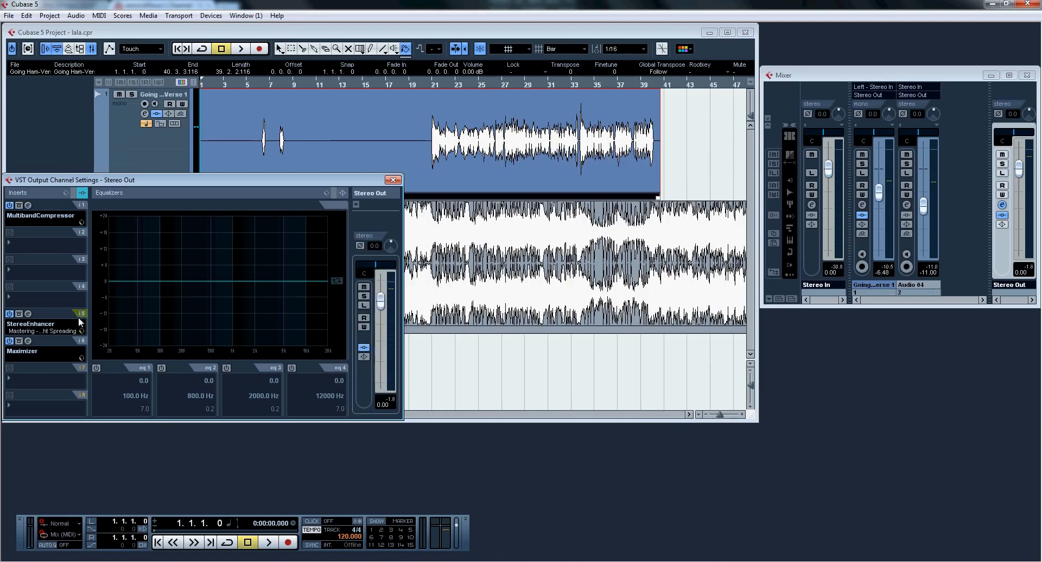
Step: Choose StereoEnhancer for the fifth Stereo Out insert and load its Mastering - Light Spreading preset
click(58, 326)
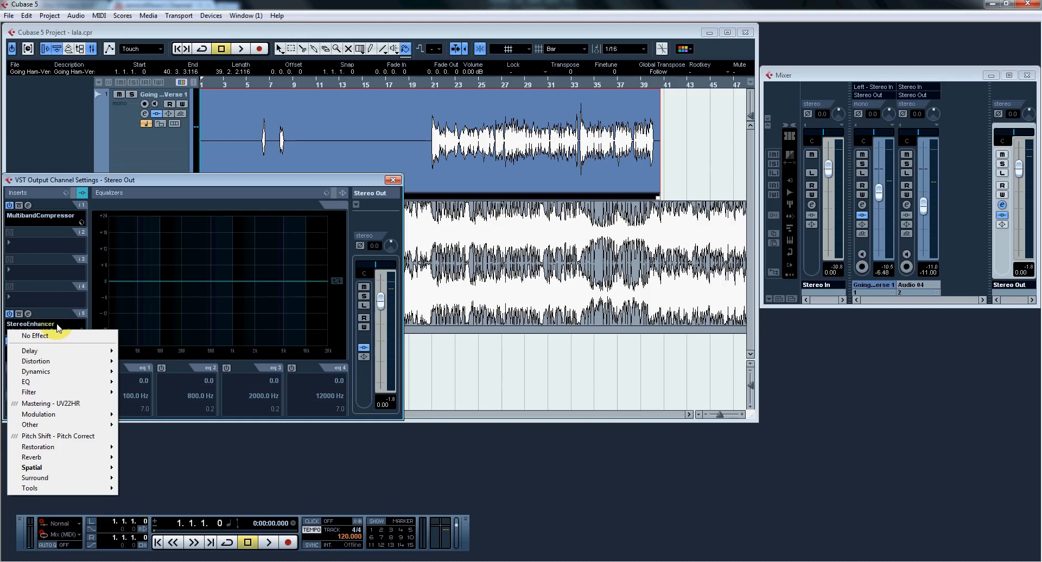
mouse_move(89, 468)
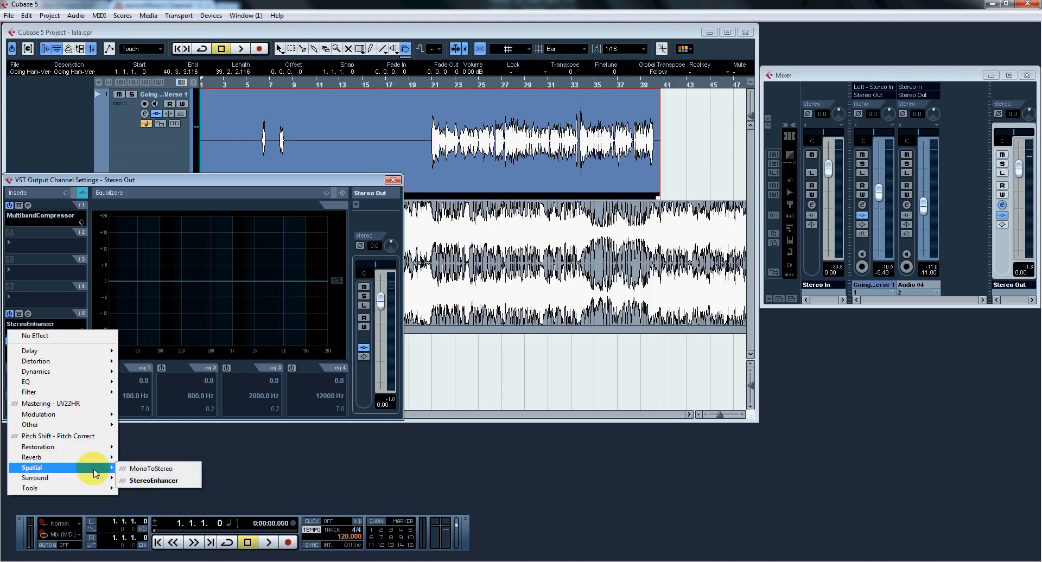
click(153, 481)
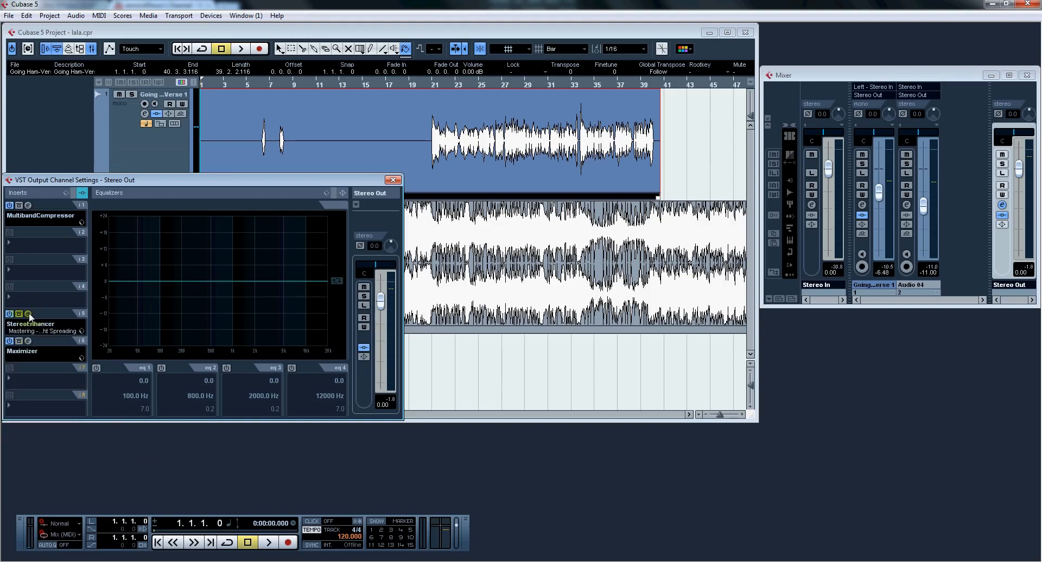
click(392, 264)
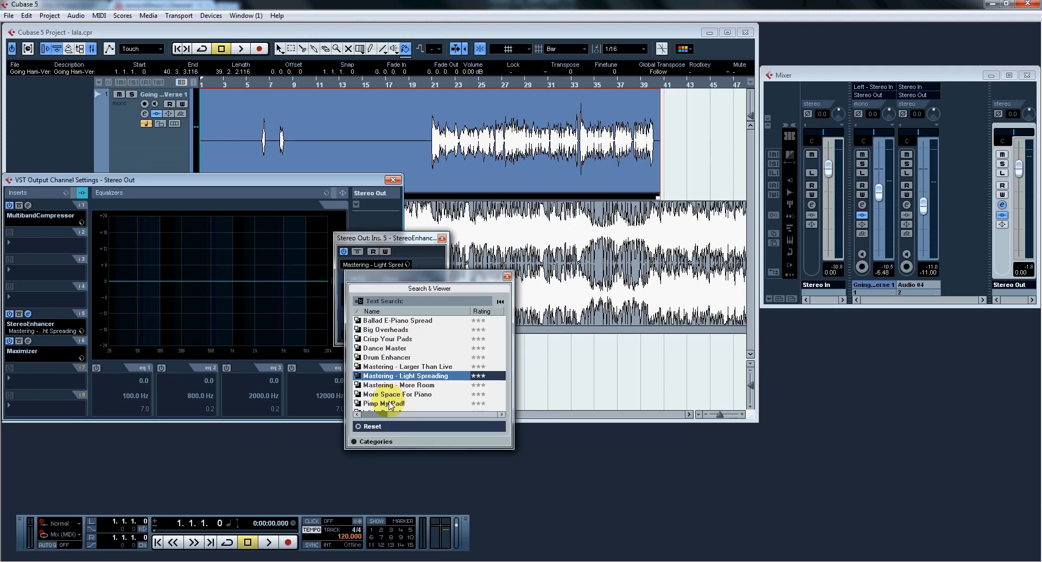
double_click(402, 375)
click(442, 239)
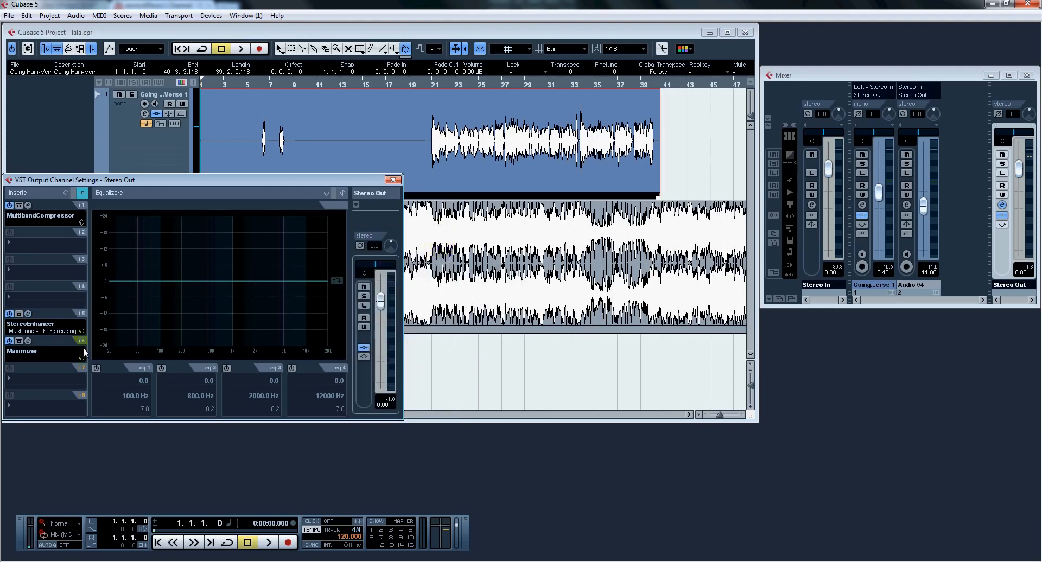
Step: Choose the Maximizer from the Dynamics effects for the sixth Stereo Out insert
click(49, 358)
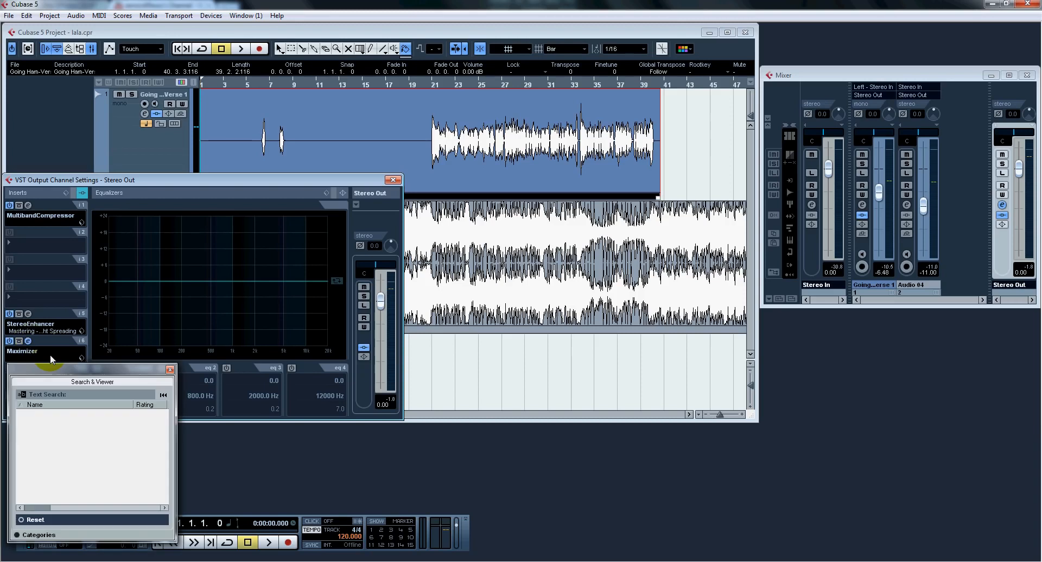
click(168, 372)
click(26, 341)
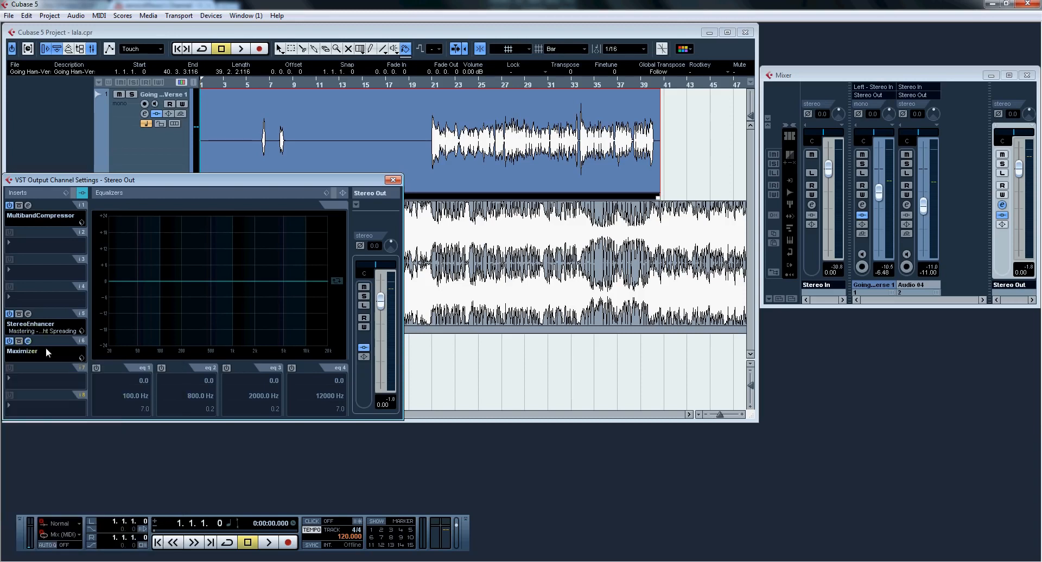
click(47, 352)
click(47, 398)
click(137, 472)
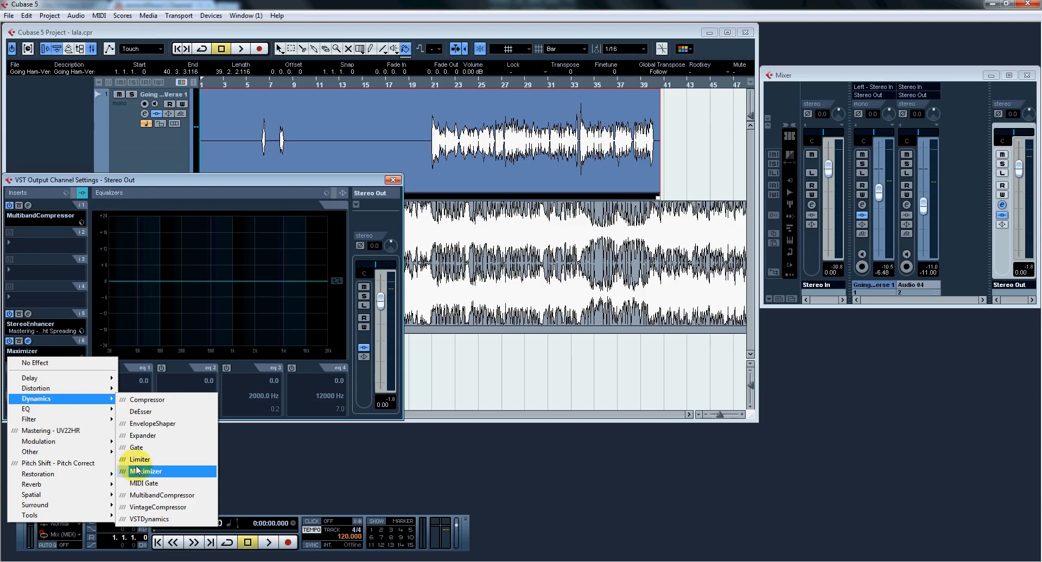
Step: Open the Stereo Out Maximizer, review its Output and Optimize settings, and close the effect and the channel settings
click(28, 343)
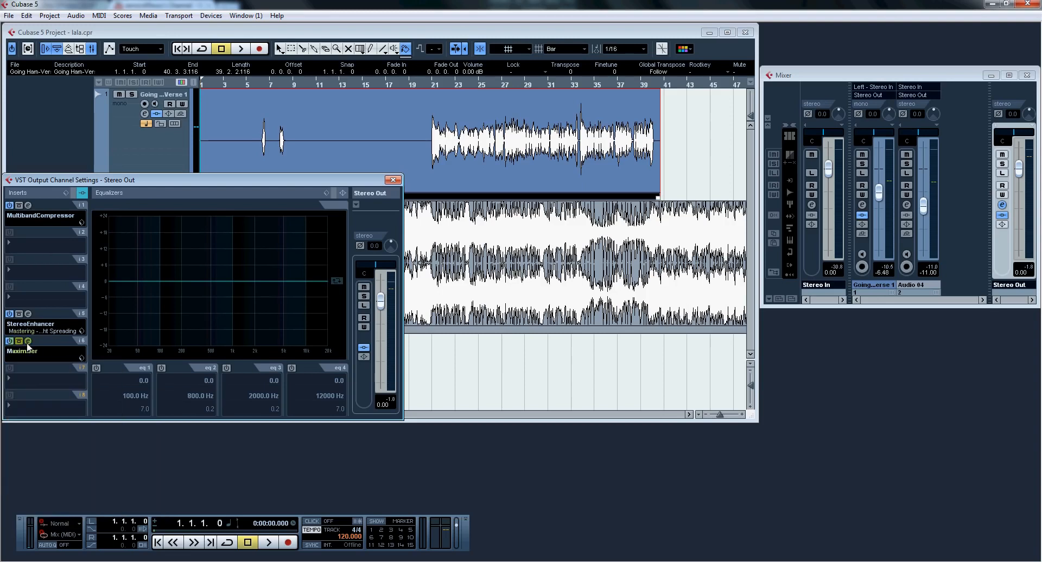
click(27, 342)
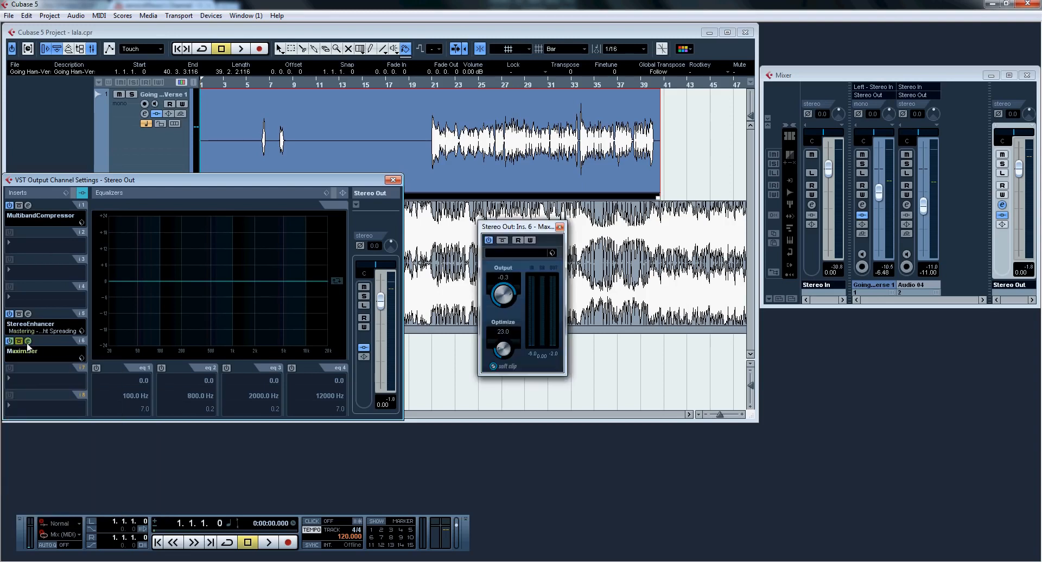
click(502, 278)
click(503, 331)
click(559, 227)
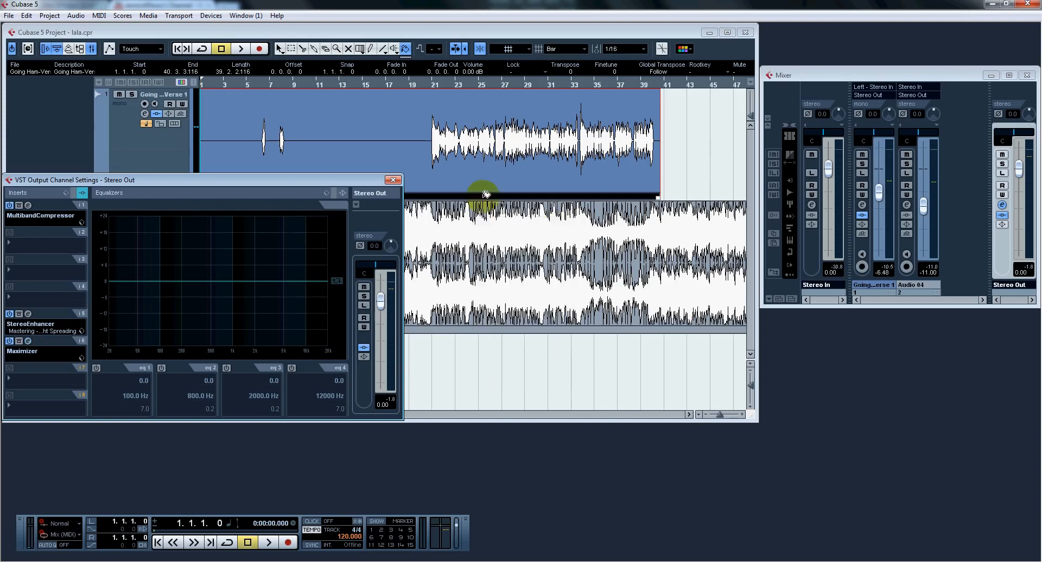
click(393, 180)
Step: Play the mix from bar 21, select the Going Ham-Verse 1 track to check its channel fader, and stop playback
click(431, 87)
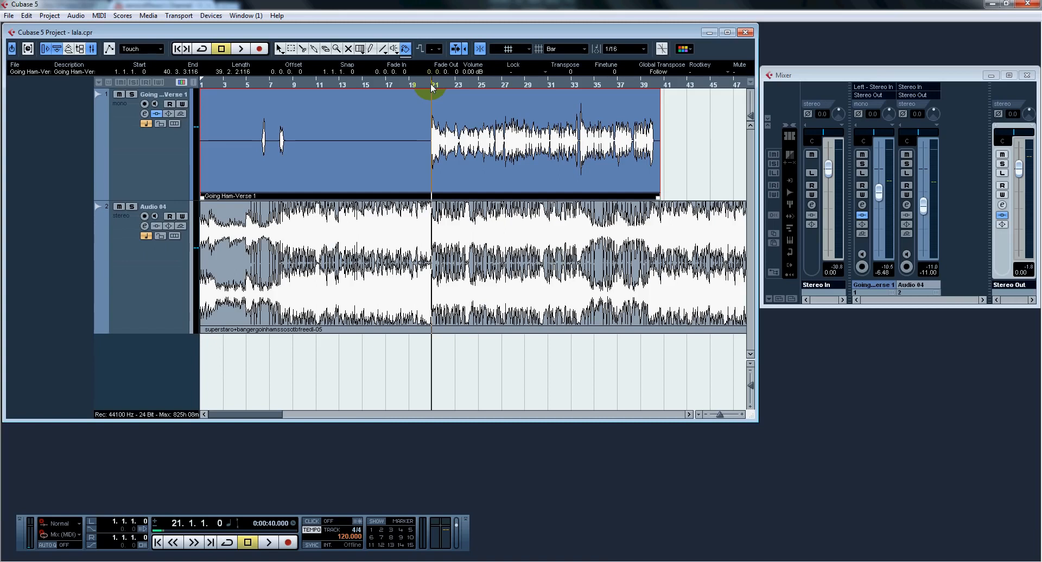
key(space)
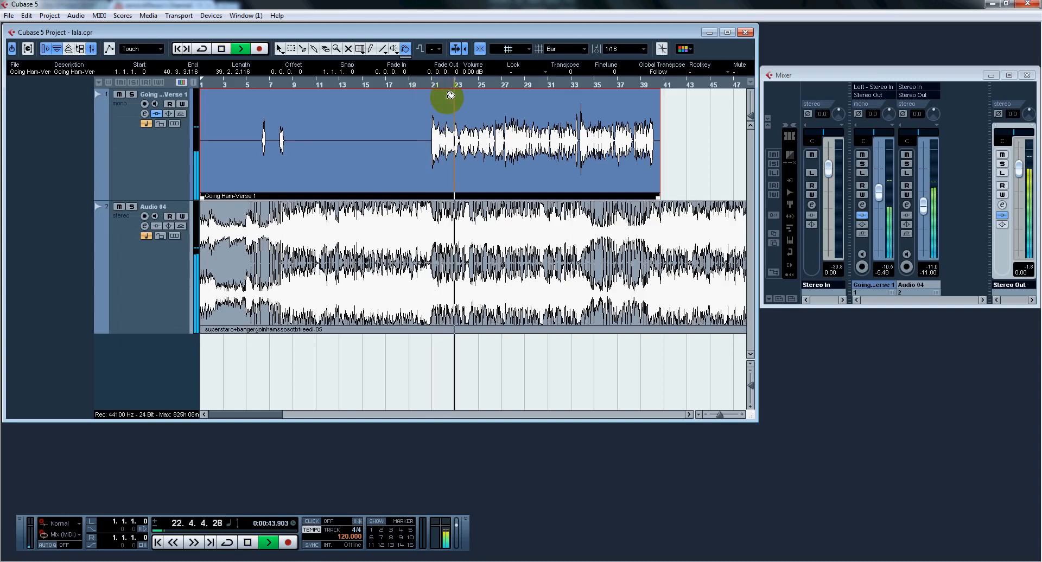
click(155, 163)
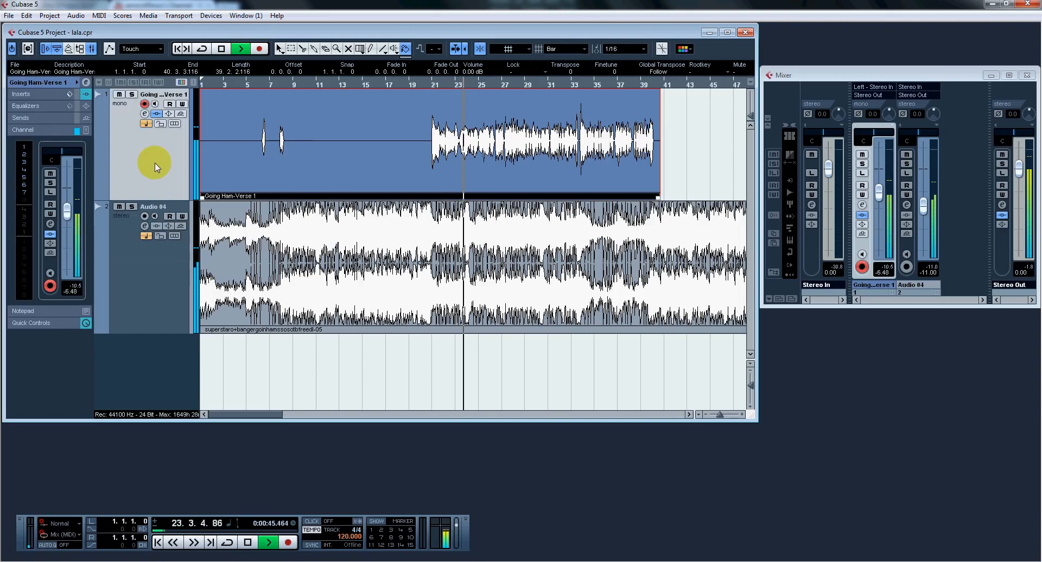
click(67, 213)
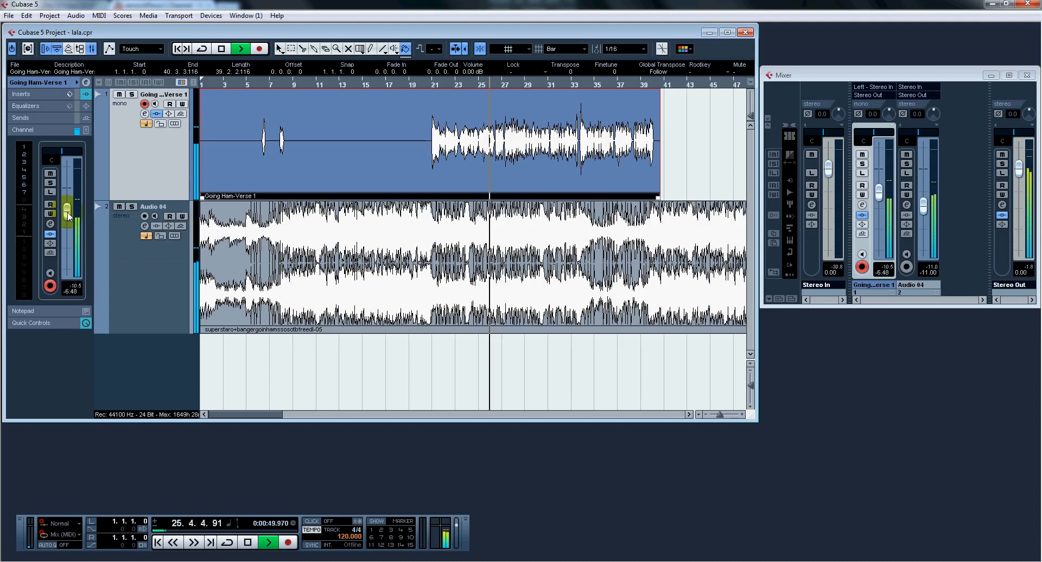
key(space)
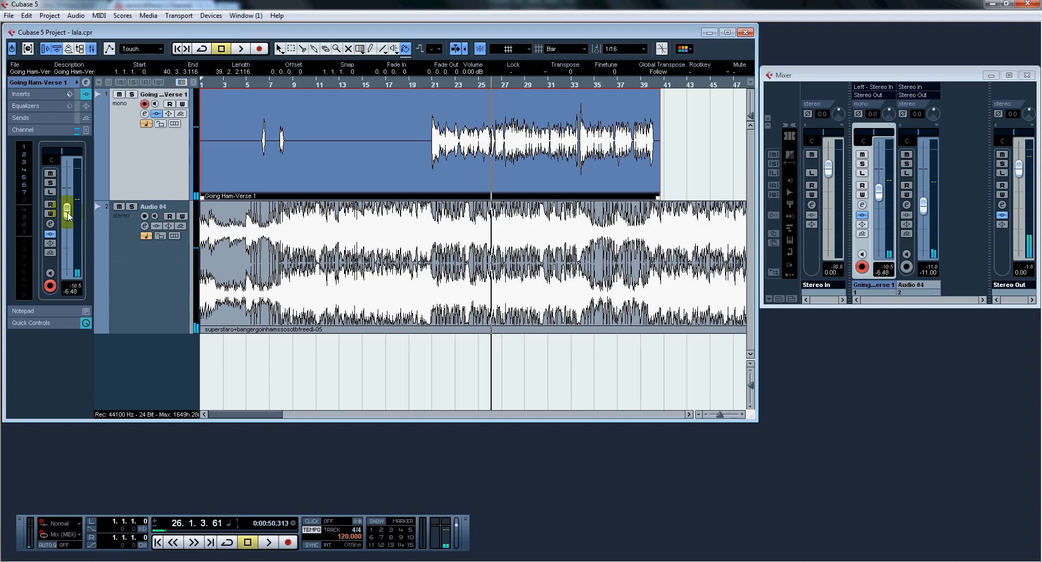